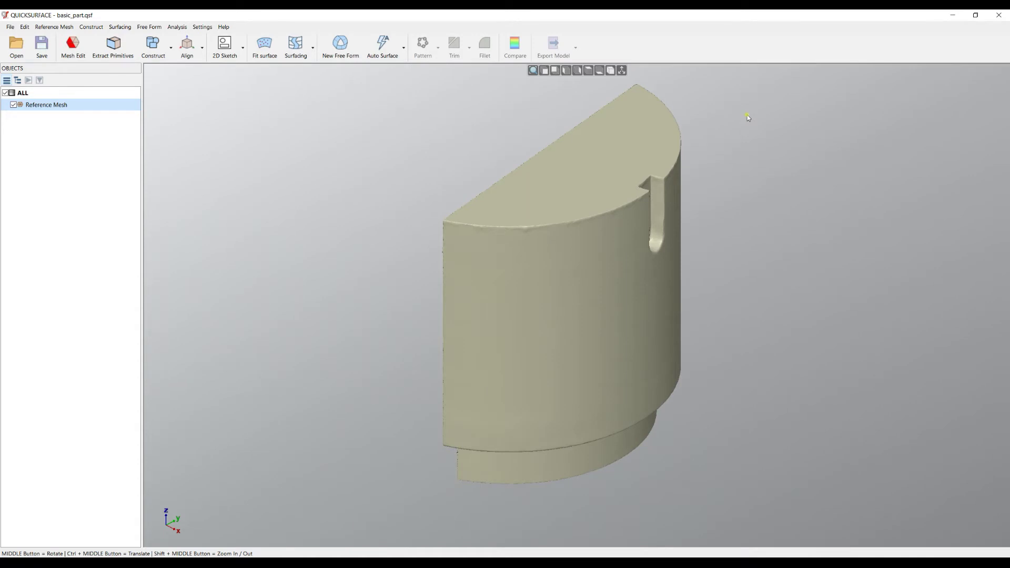
# Step: Start a new 2D sketch with the Front (OXZ) slicing plane, parallel to OYZ
pyautogui.click(228, 55)
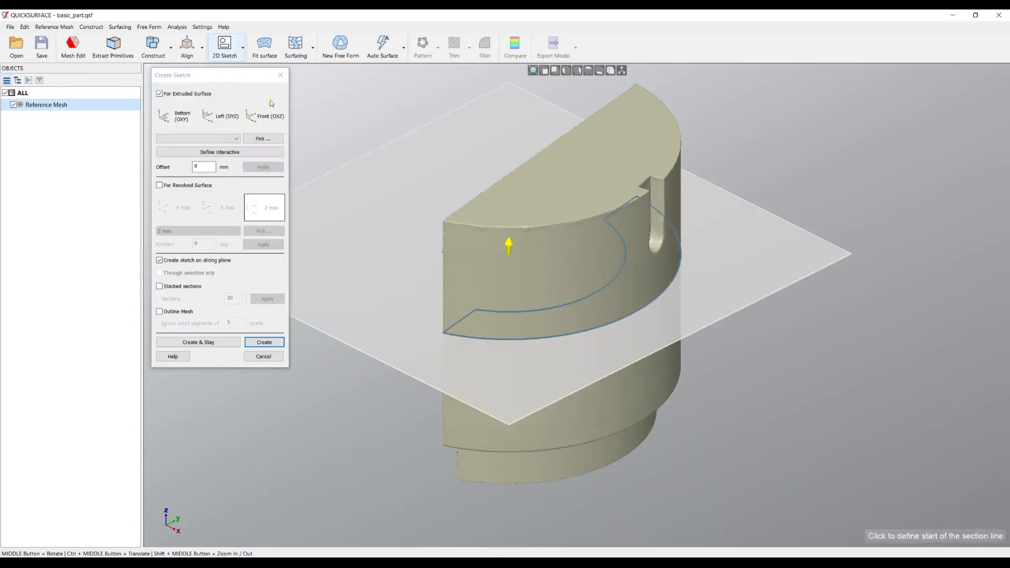
pyautogui.click(263, 119)
pyautogui.click(264, 118)
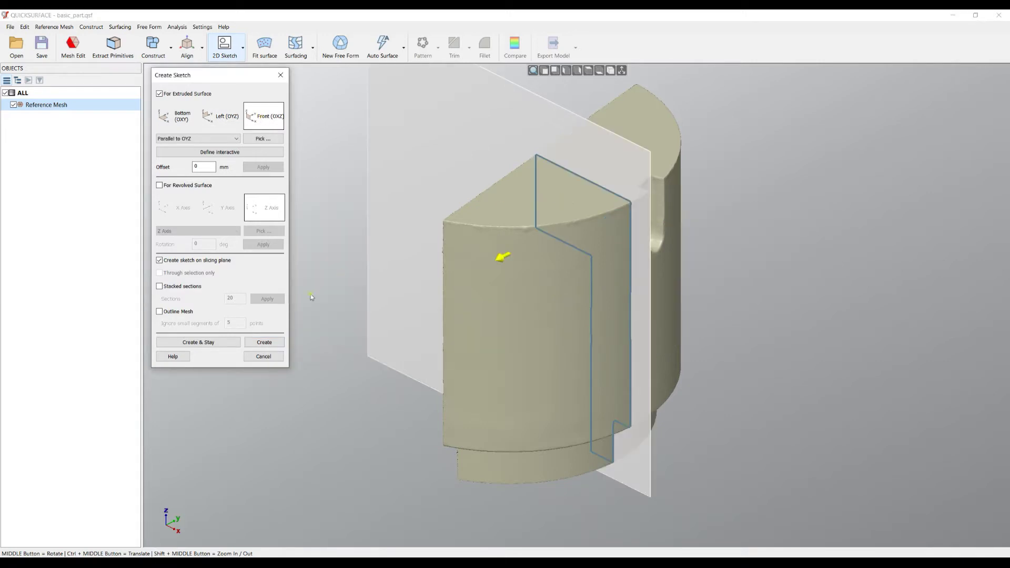
# Step: Create the section sketch on the slicing plane and hide the reference mesh
pyautogui.click(274, 340)
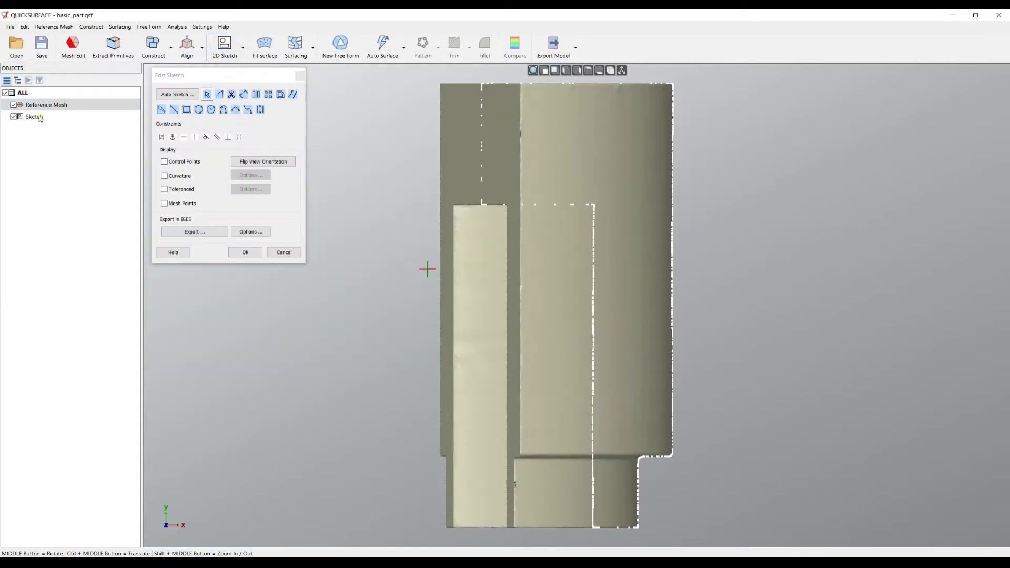
pyautogui.click(13, 104)
pyautogui.scroll(-2, 555, 212)
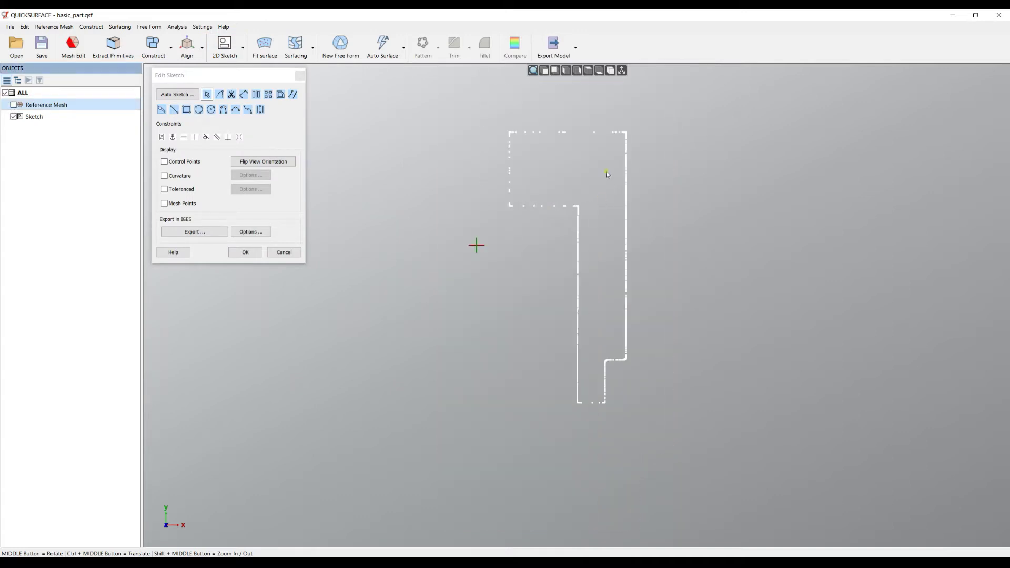
pyautogui.scroll(2, 607, 172)
# Step: Fit straight lines along the left, top, inner and step edges to close the profile outline
pyautogui.click(162, 110)
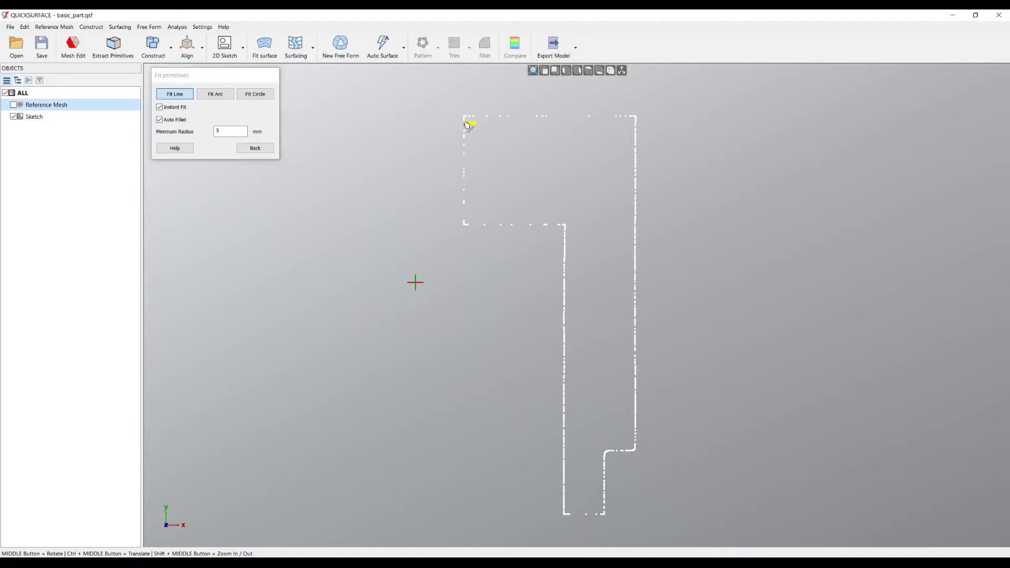
pyautogui.moveTo(470, 120)
pyautogui.mouseDown()
pyautogui.moveTo(451, 171)
pyautogui.moveTo(471, 221)
pyautogui.mouseUp()
pyautogui.moveTo(560, 220)
pyautogui.mouseDown()
pyautogui.moveTo(507, 241)
pyautogui.moveTo(465, 225)
pyautogui.mouseUp()
pyautogui.moveTo(569, 232)
pyautogui.mouseDown()
pyautogui.moveTo(554, 424)
pyautogui.moveTo(560, 497)
pyautogui.moveTo(588, 521)
pyautogui.moveTo(567, 514)
pyautogui.mouseUp()
pyautogui.moveTo(603, 459)
pyautogui.mouseDown()
pyautogui.moveTo(605, 510)
pyautogui.moveTo(621, 458)
pyautogui.moveTo(605, 455)
pyautogui.mouseUp()
pyautogui.moveTo(657, 124)
pyautogui.mouseDown()
pyautogui.moveTo(630, 124)
pyautogui.moveTo(623, 143)
pyautogui.moveTo(620, 330)
pyautogui.moveTo(634, 420)
pyautogui.mouseUp()
pyautogui.moveTo(630, 127)
pyautogui.mouseDown()
pyautogui.moveTo(629, 118)
pyautogui.moveTo(487, 128)
pyautogui.moveTo(478, 118)
pyautogui.mouseUp()
pyautogui.click(257, 149)
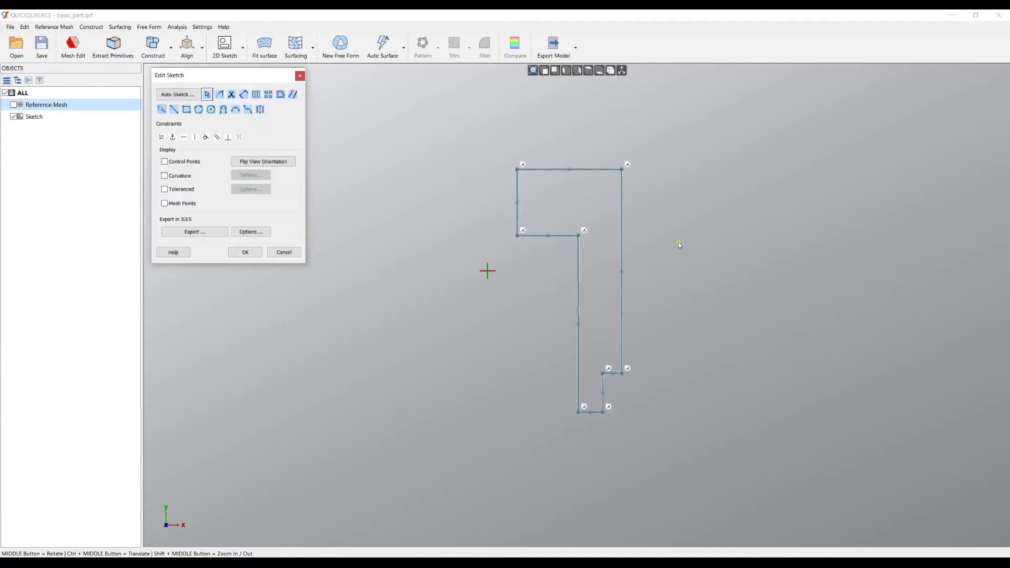
# Step: Change the sketch export format from IGES to DXF R14 with spline support
pyautogui.scroll(2, 678, 242)
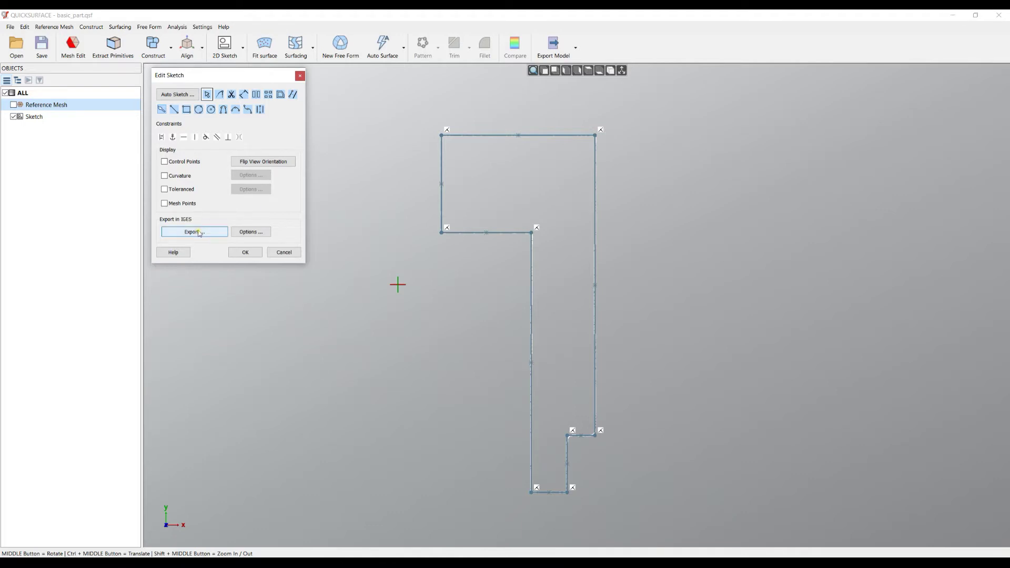
pyautogui.click(252, 233)
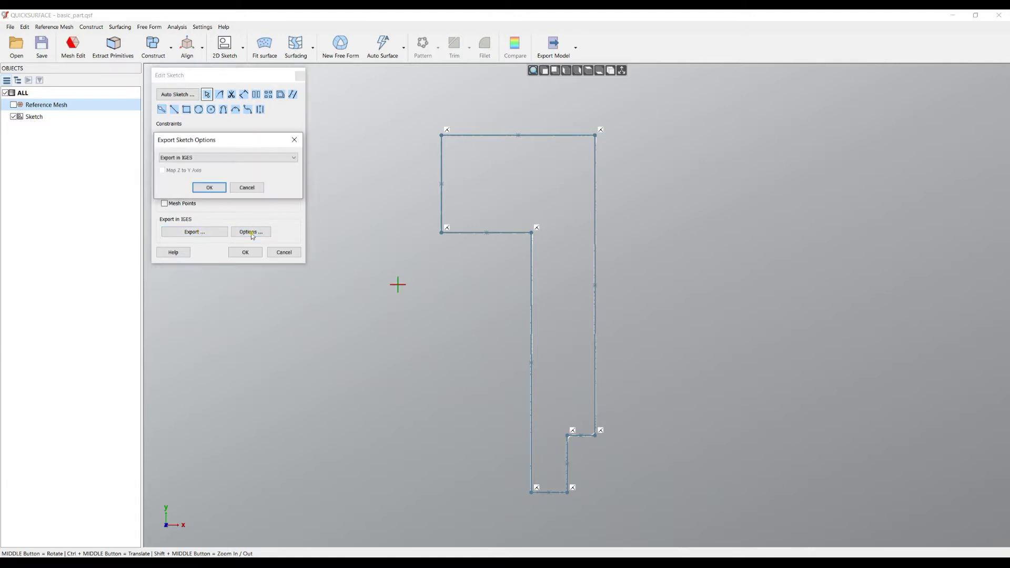
pyautogui.click(277, 159)
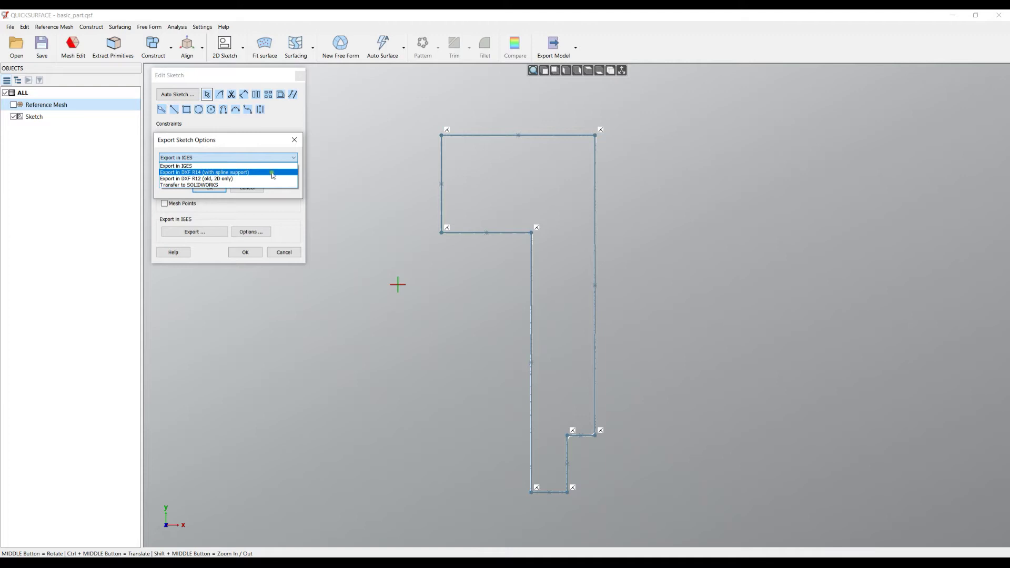
pyautogui.click(272, 173)
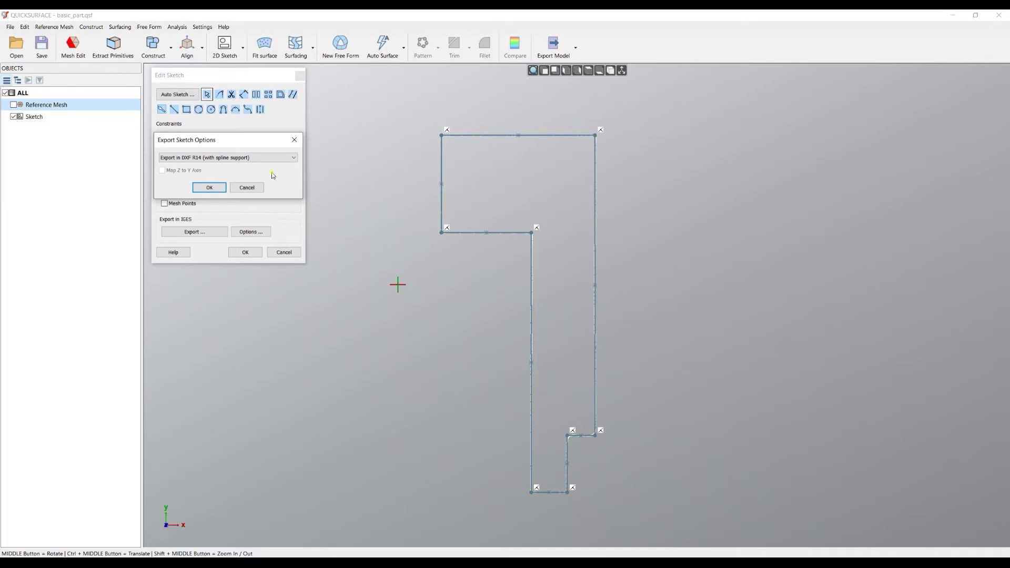
pyautogui.click(279, 158)
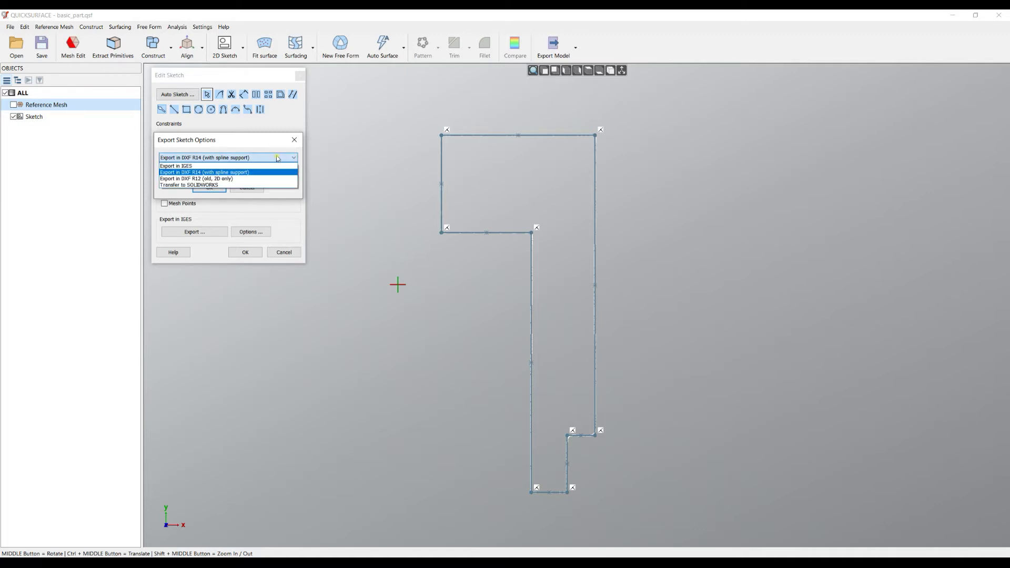
pyautogui.click(240, 172)
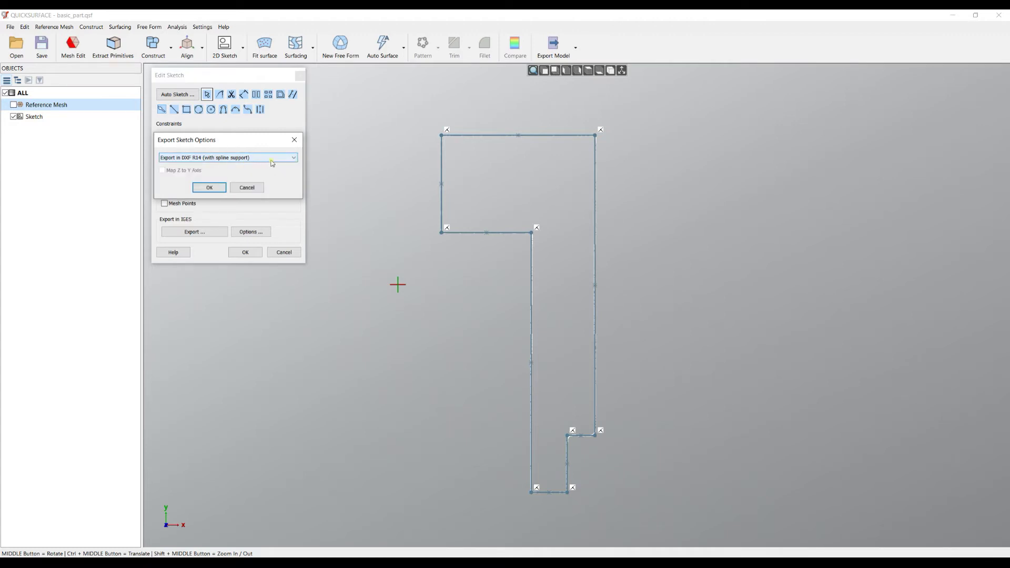
pyautogui.click(210, 189)
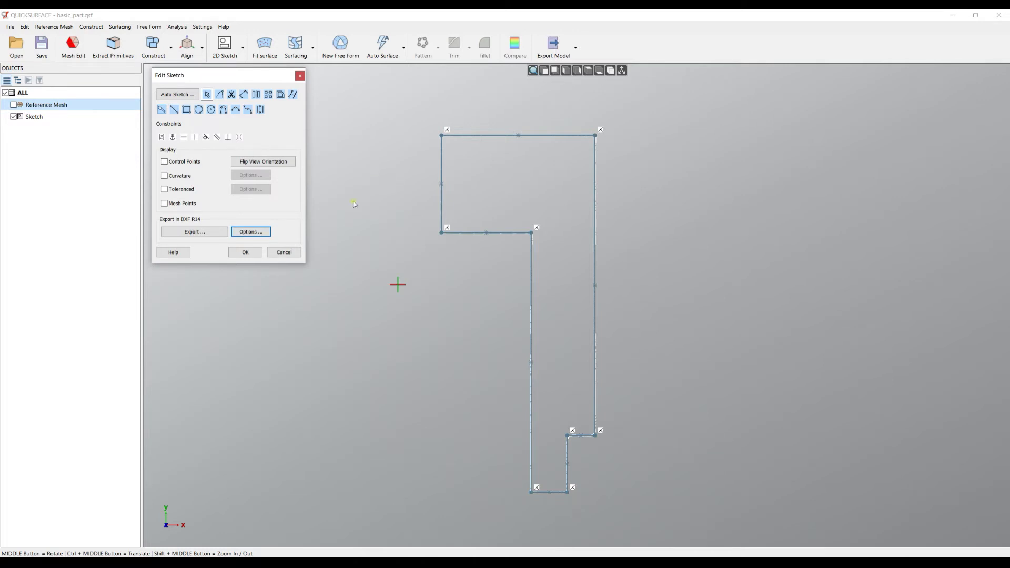
pyautogui.click(195, 232)
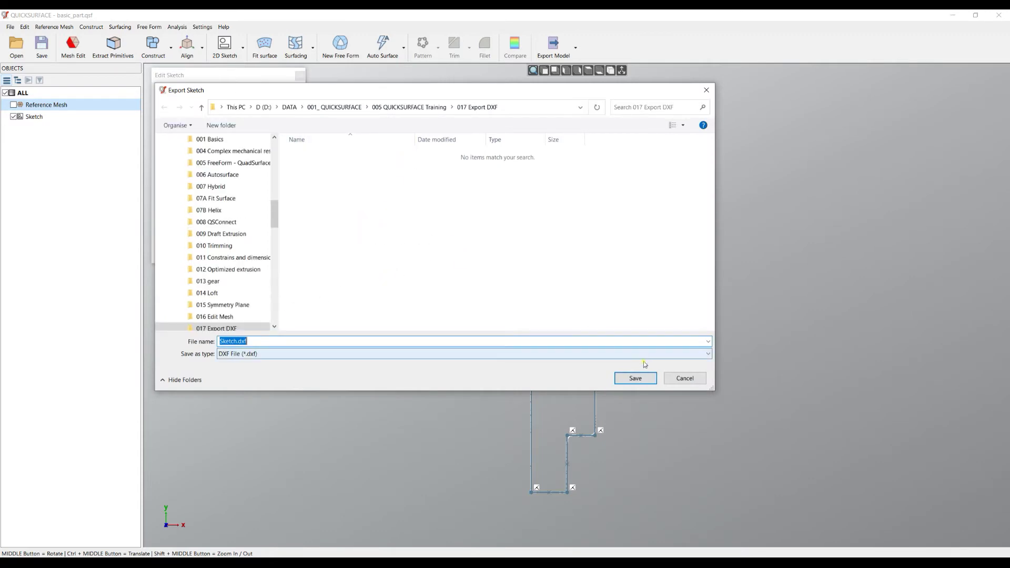
# Step: Save the sketch as Sketch.dxf in 017 Export DXF, then switch to DWG TrueView
pyautogui.click(636, 378)
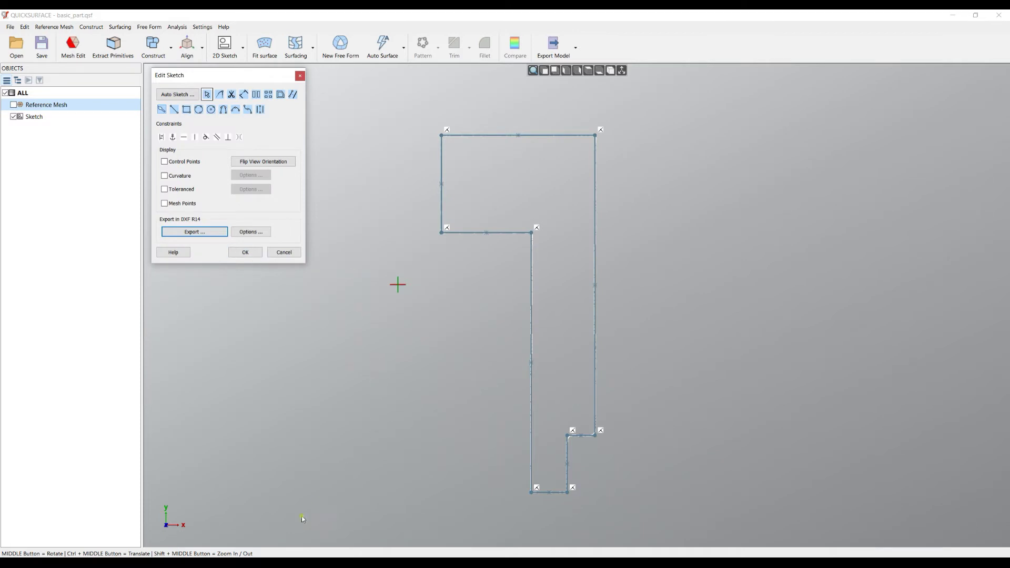
pyautogui.click(270, 527)
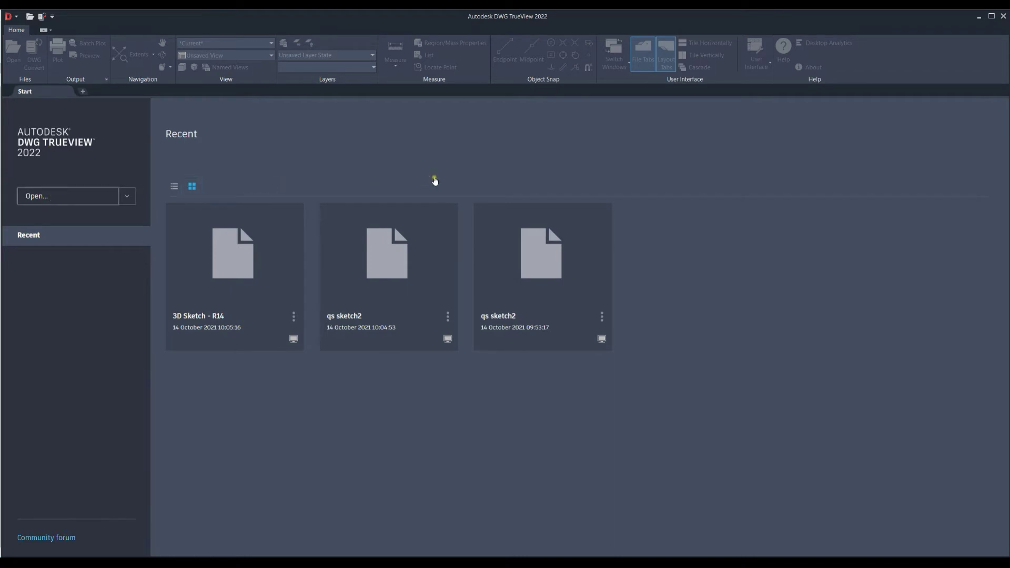
# Step: Open Sketch.dxf in DWG TrueView and zoom extents to fit the whole profile
pyautogui.hotkey('ctrl', 'o')
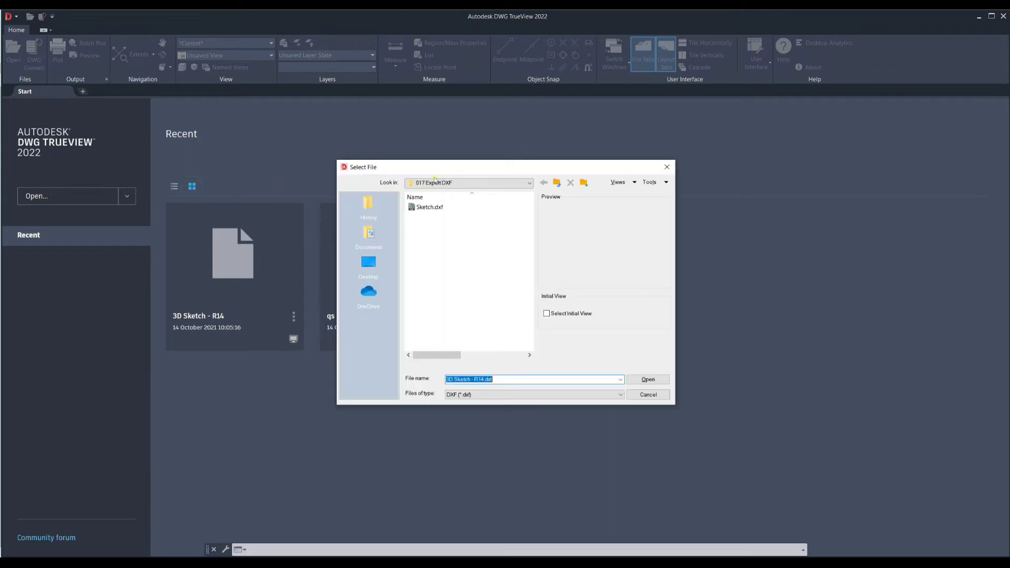
pyautogui.click(455, 184)
pyautogui.click(456, 182)
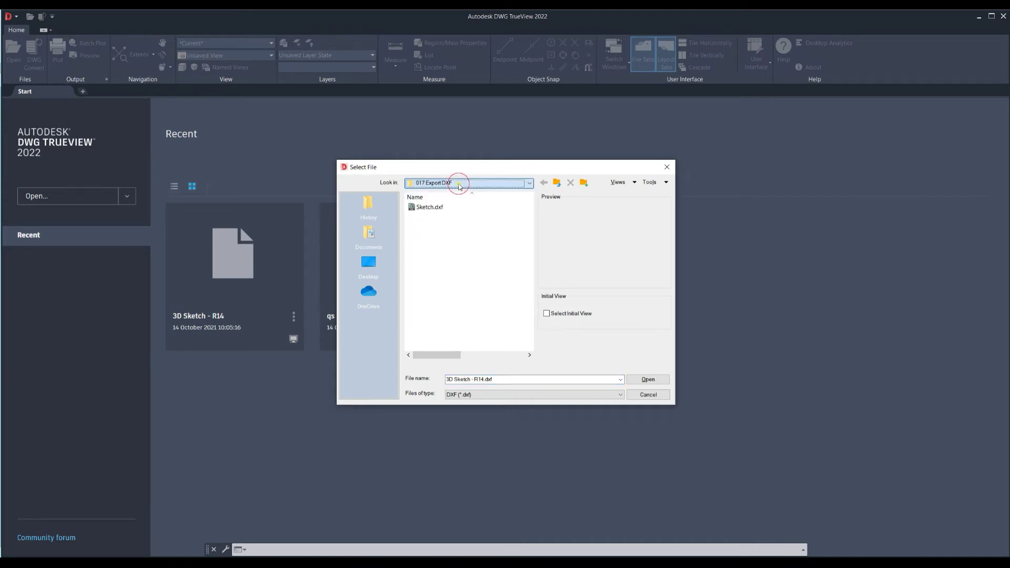
pyautogui.click(430, 208)
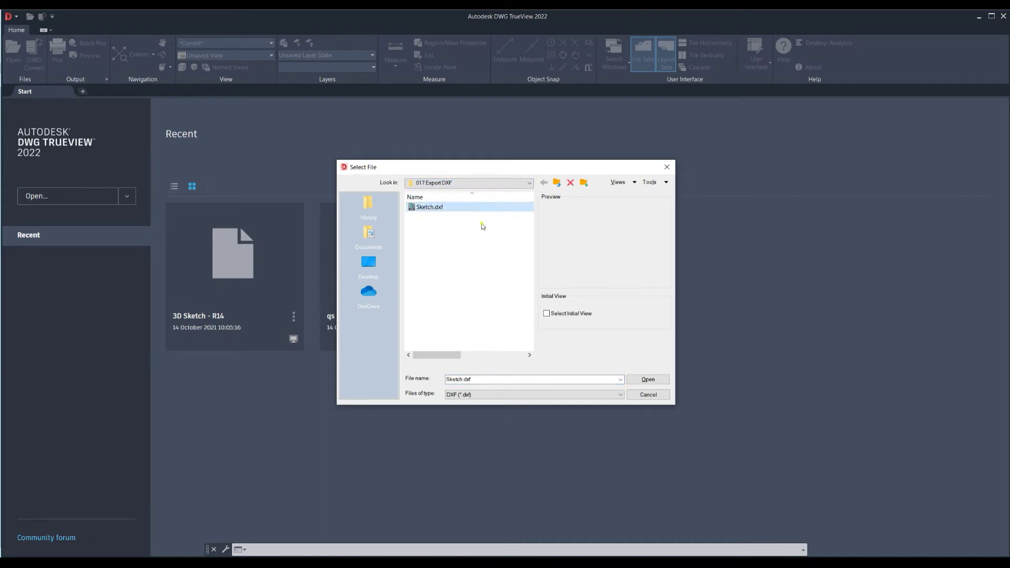
pyautogui.click(649, 379)
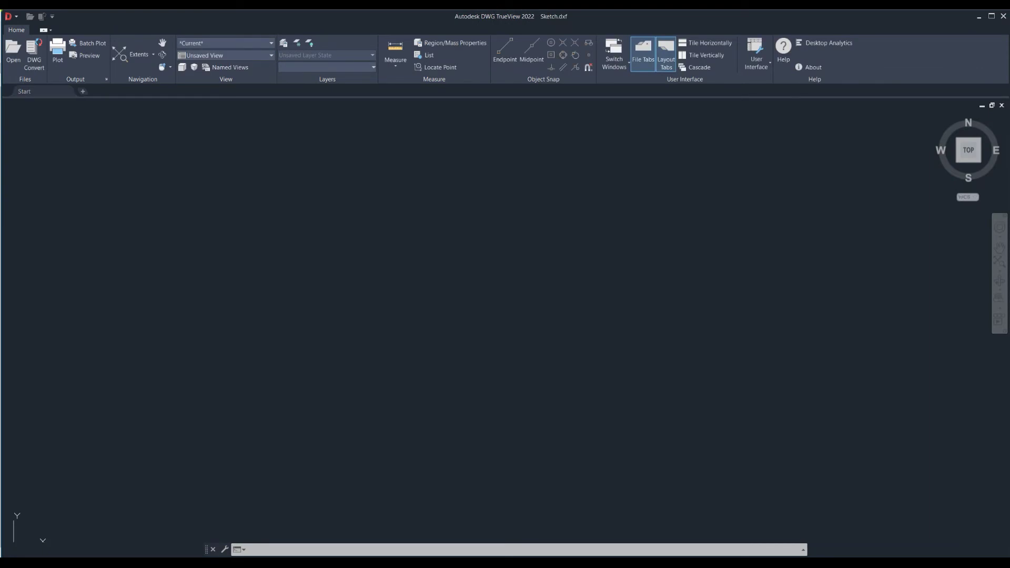
pyautogui.click(120, 54)
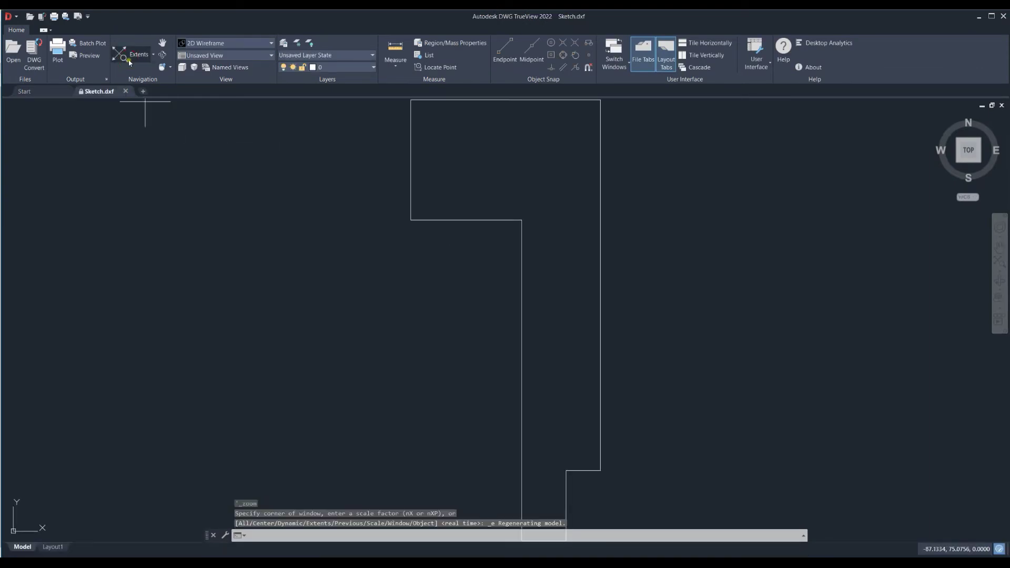
pyautogui.scroll(4, 573, 289)
pyautogui.scroll(-6, 579, 289)
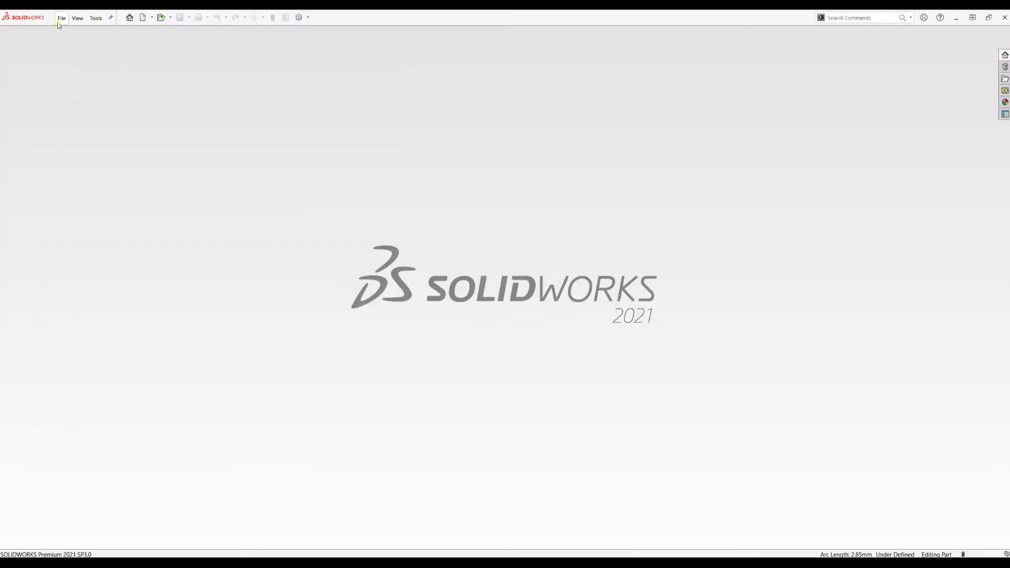
# Step: Open Sketch.dxf from 001_ QUICKSURFACE > 005 QUICKSURFACE Training > 017 Export DXF in SOLIDWORKS
pyautogui.click(61, 19)
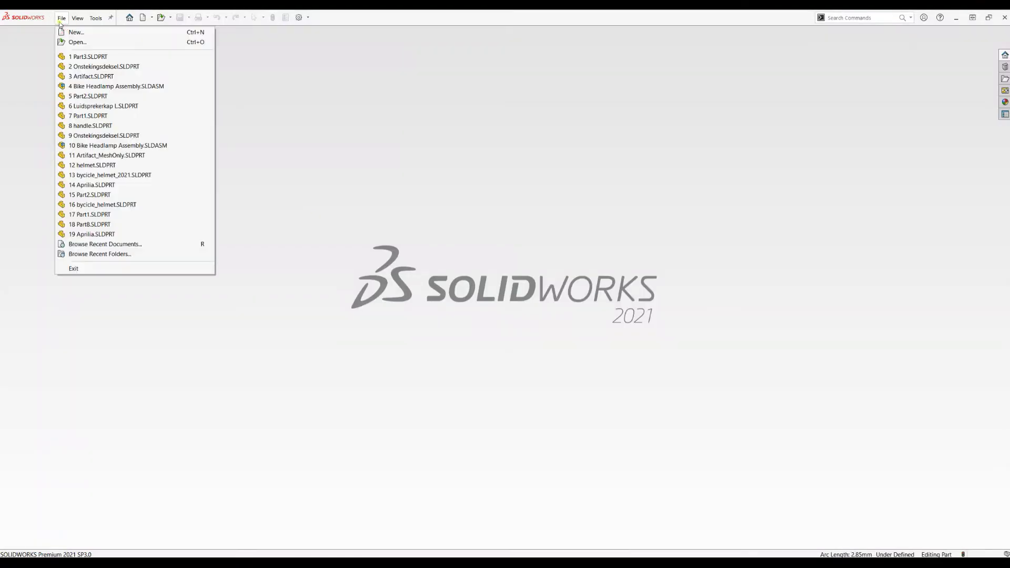
pyautogui.click(74, 41)
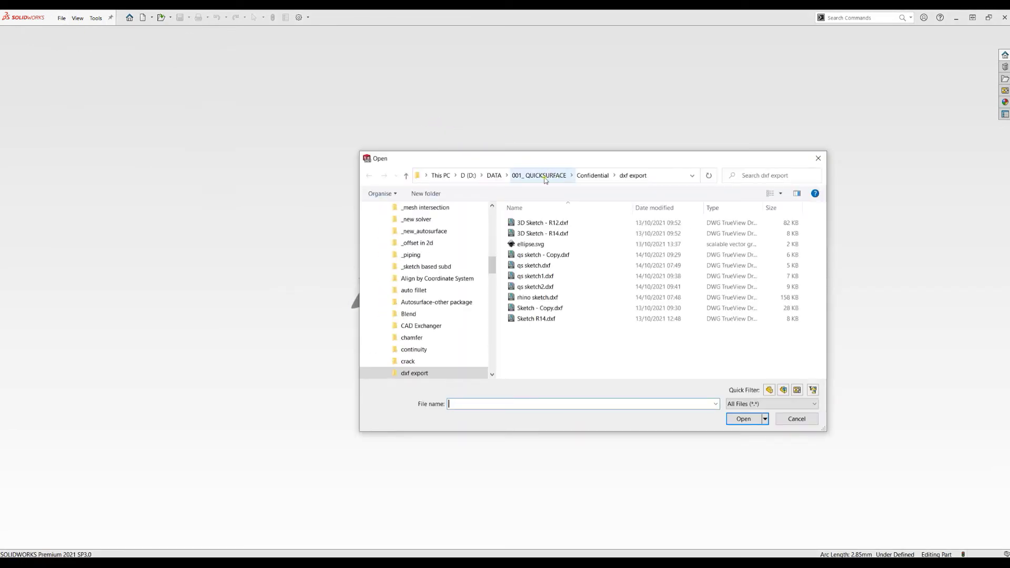
pyautogui.click(545, 181)
pyautogui.click(566, 223)
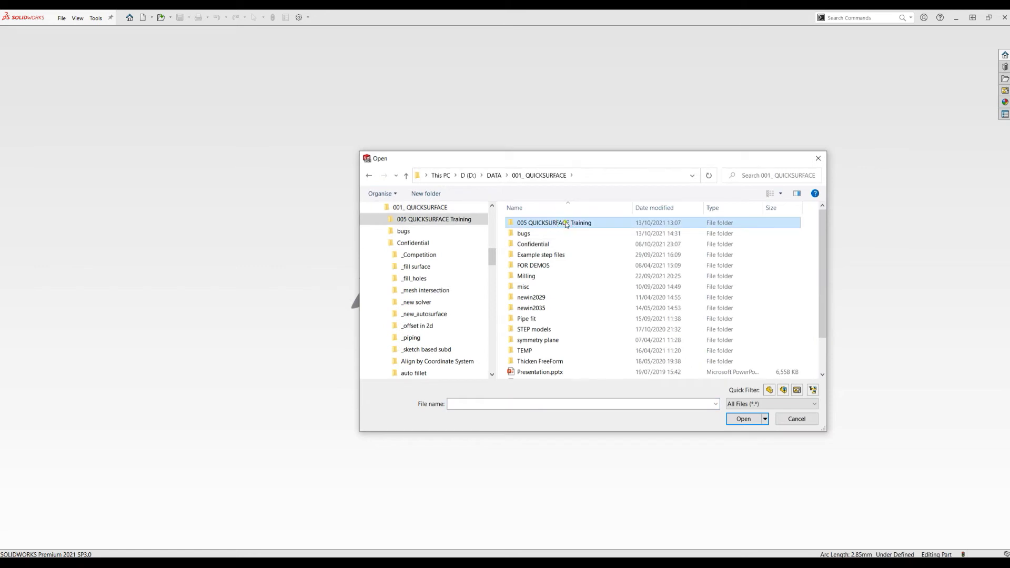
pyautogui.doubleClick(566, 224)
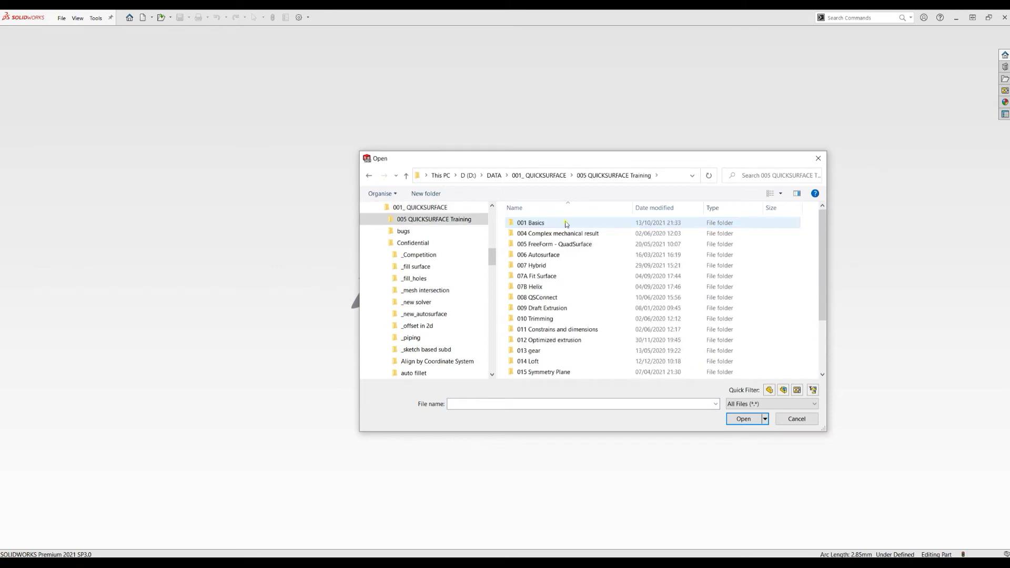
pyautogui.scroll(-5, 564, 237)
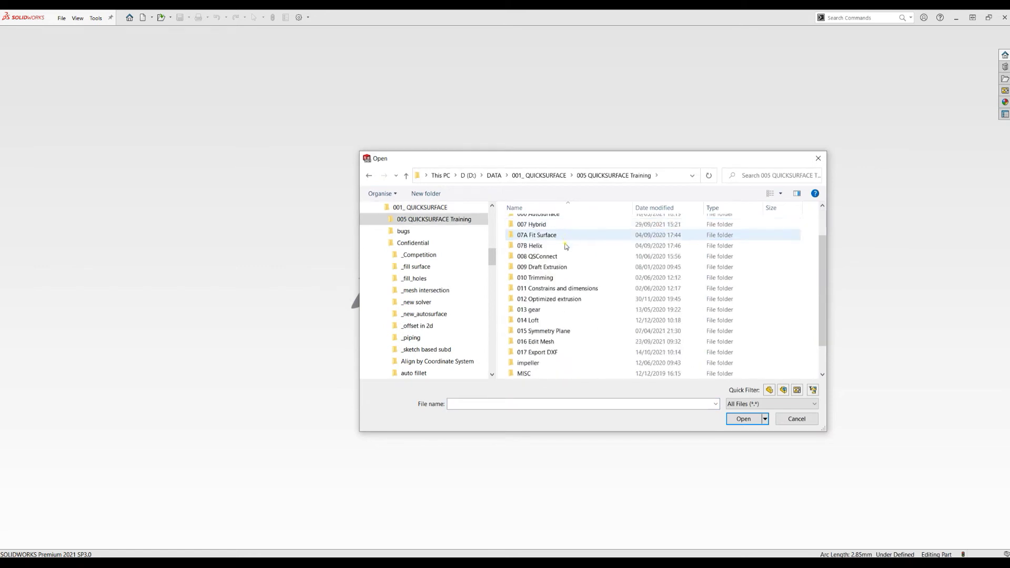
pyautogui.doubleClick(569, 354)
pyautogui.doubleClick(526, 223)
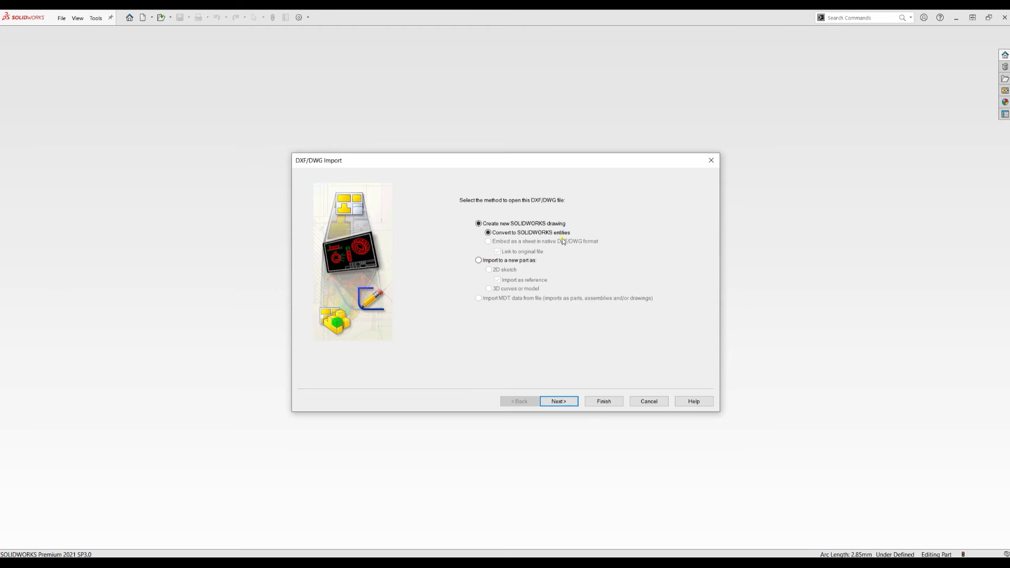
# Step: Choose to import into a new part as an editable 2D sketch, not as reference
pyautogui.click(520, 260)
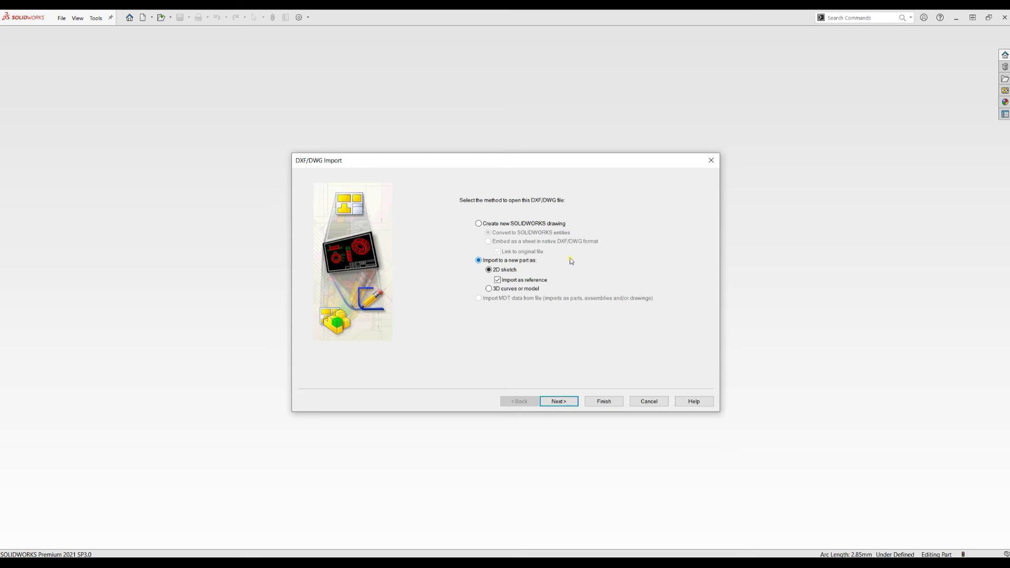
pyautogui.click(498, 281)
pyautogui.click(568, 404)
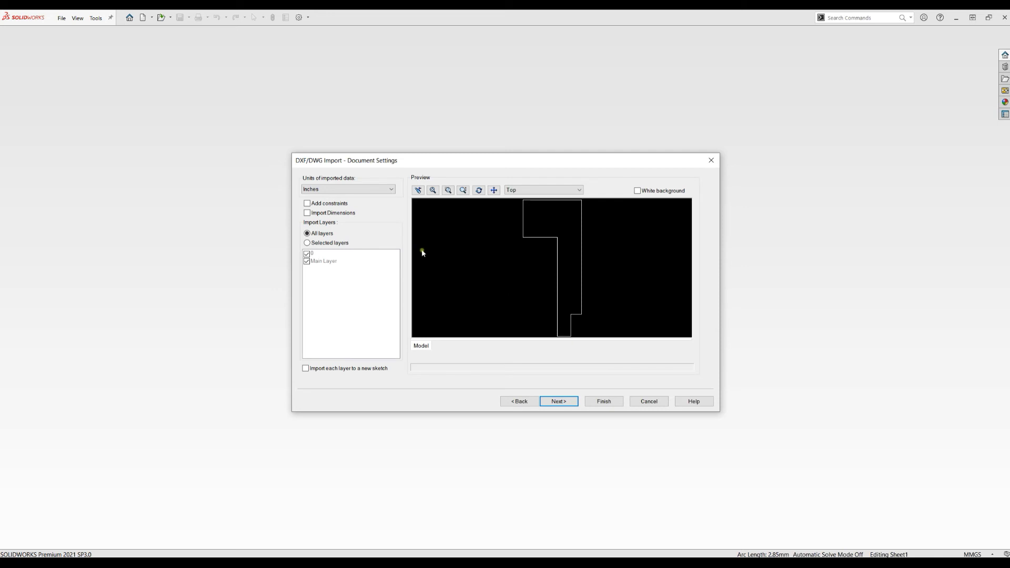
# Step: Set imported data units to Millimeters, finish the import, then switch to Rhino
pyautogui.click(338, 190)
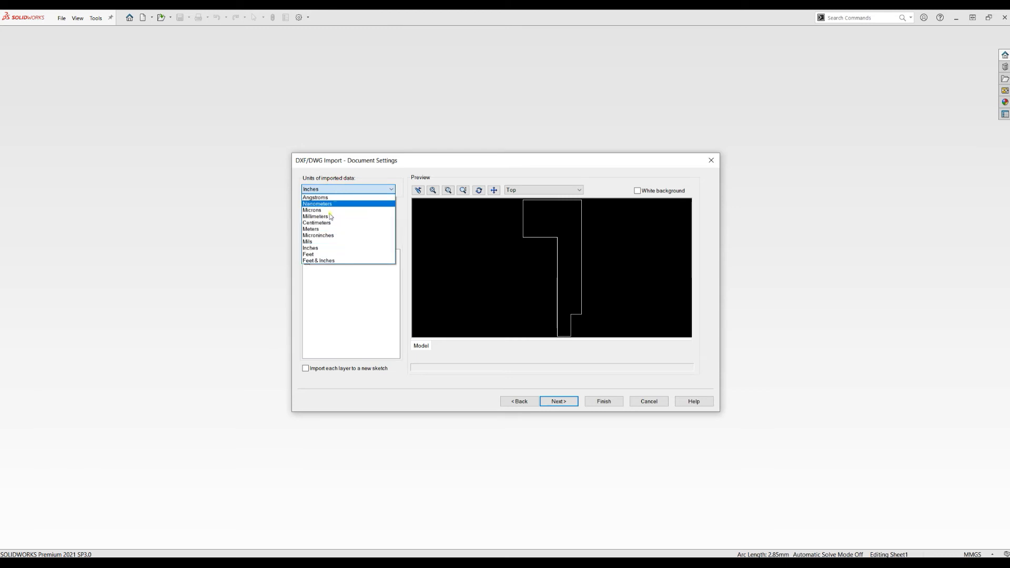
pyautogui.click(341, 210)
pyautogui.click(345, 189)
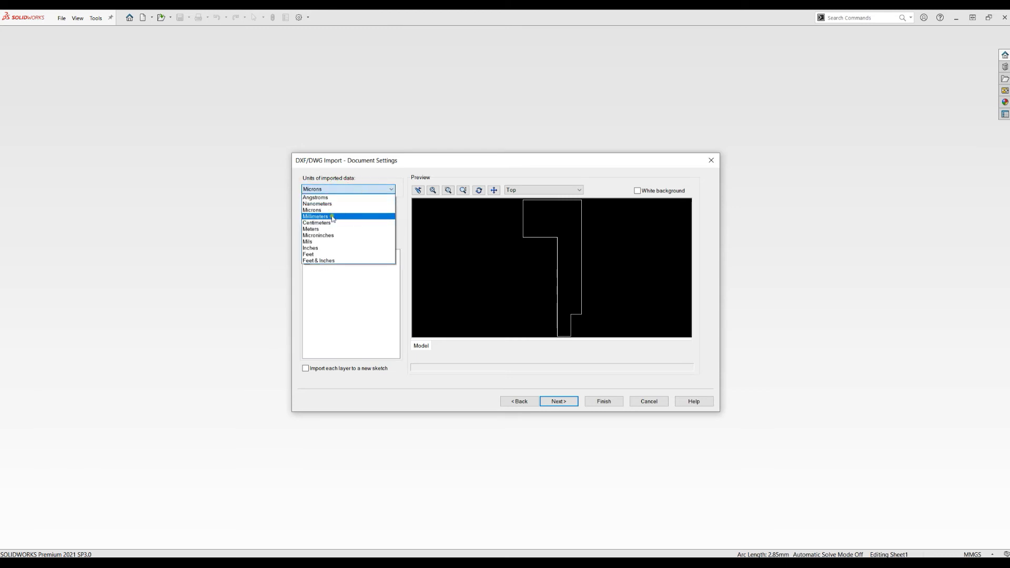
pyautogui.click(332, 216)
pyautogui.click(571, 403)
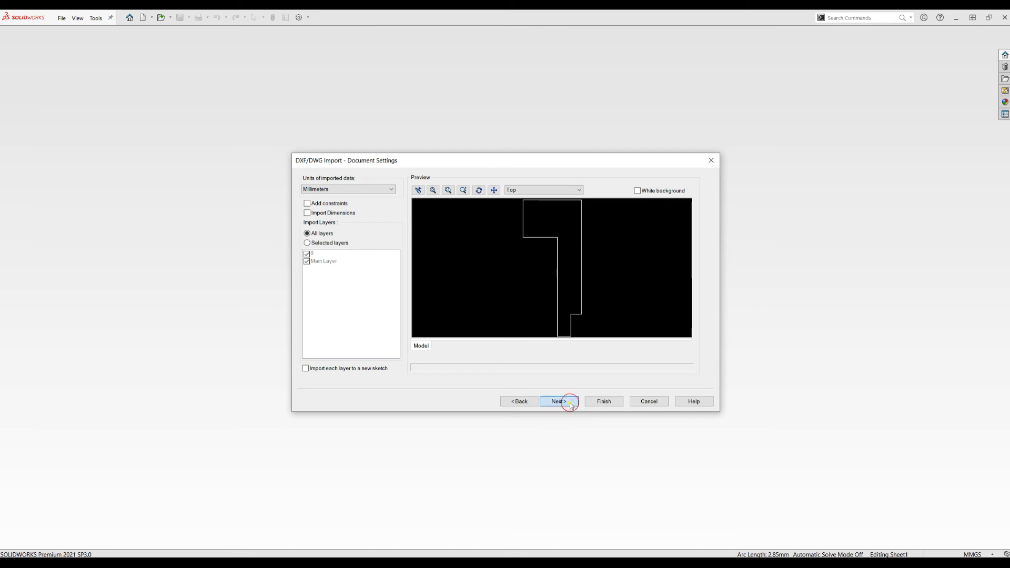
pyautogui.click(604, 402)
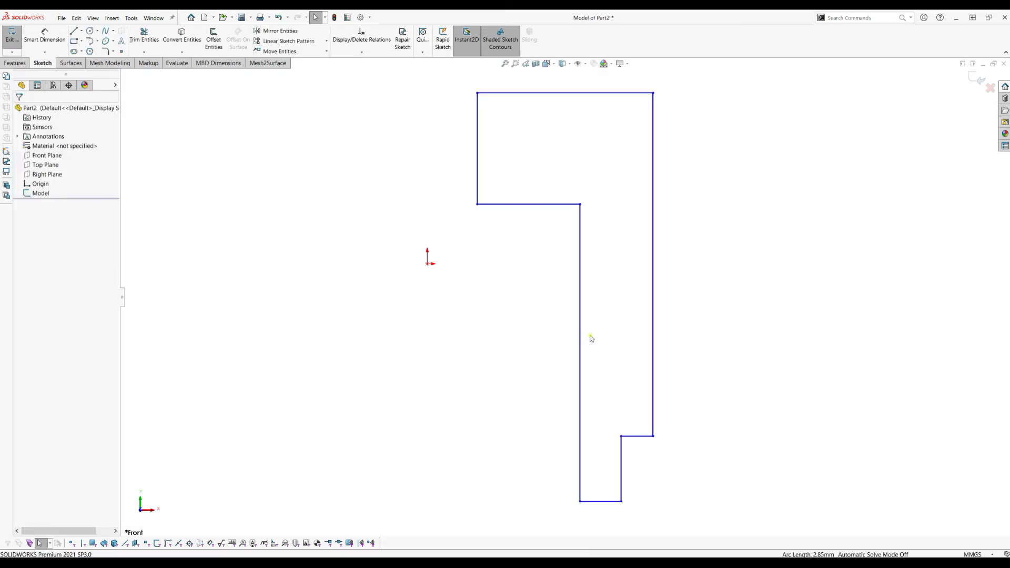
pyautogui.scroll(1, 540, 294)
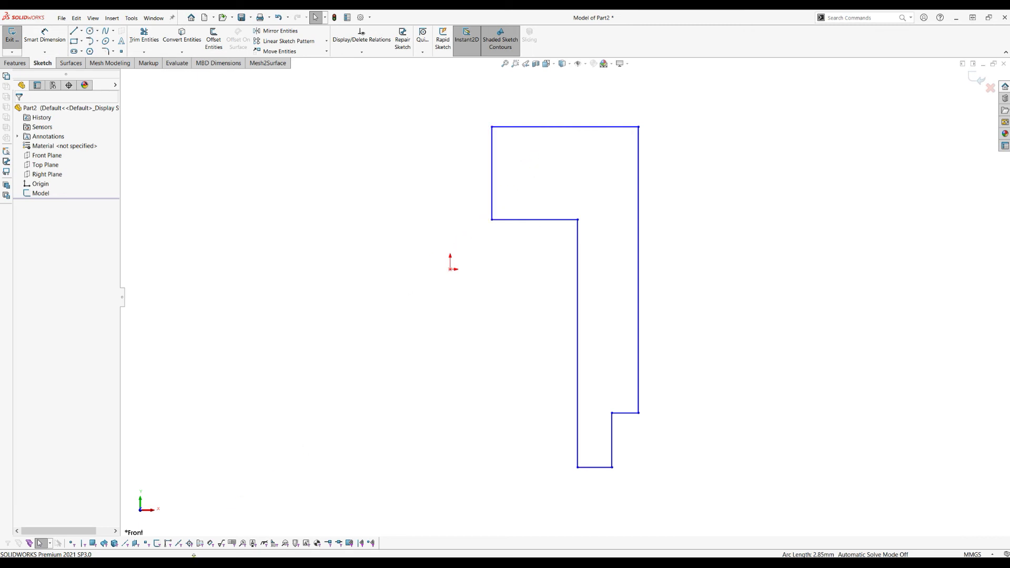
pyautogui.hotkey('alt', 'Tab')
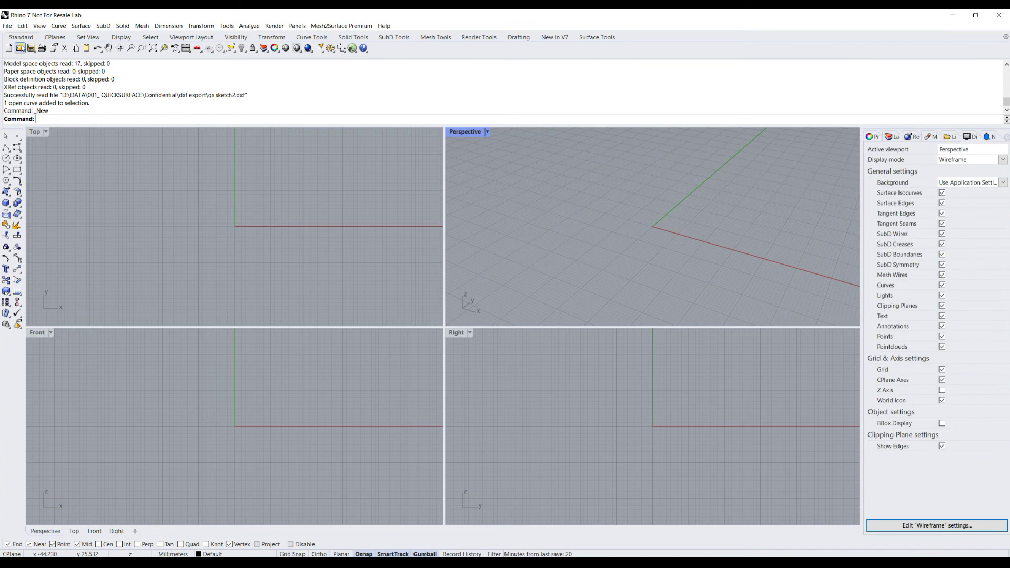
# Step: In Rhino, open Sketch.dxf from the 005 QUICKSURFACE Training > 017 Export DXF folder
pyautogui.click(20, 48)
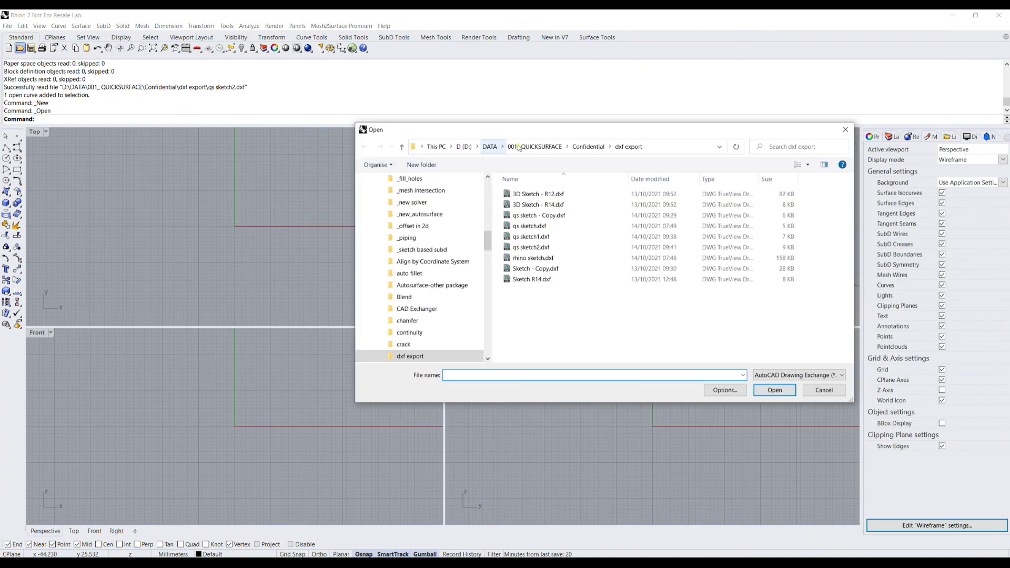
pyautogui.click(519, 147)
pyautogui.click(545, 194)
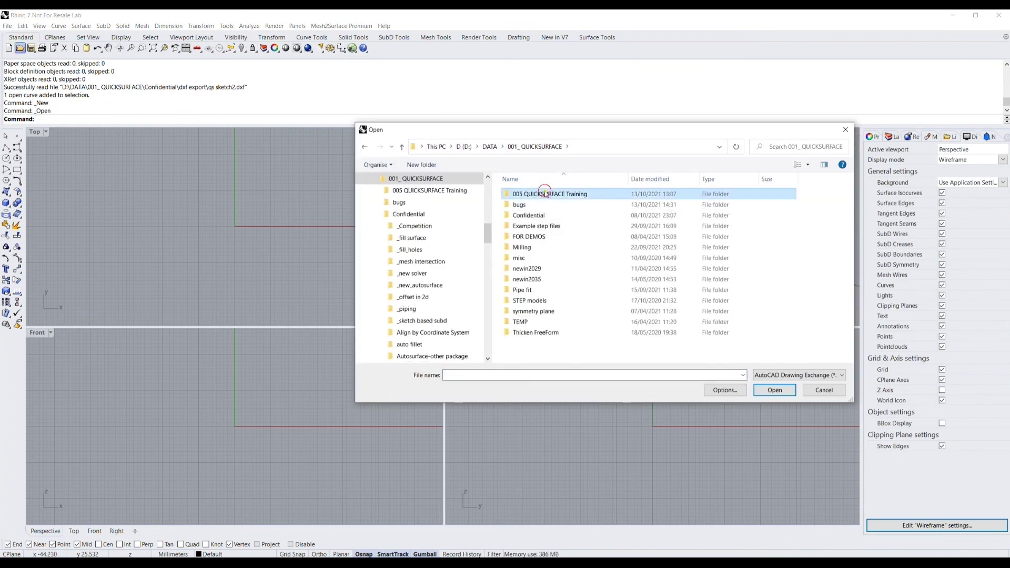
pyautogui.doubleClick(545, 194)
pyautogui.scroll(-2, 547, 237)
pyautogui.click(536, 336)
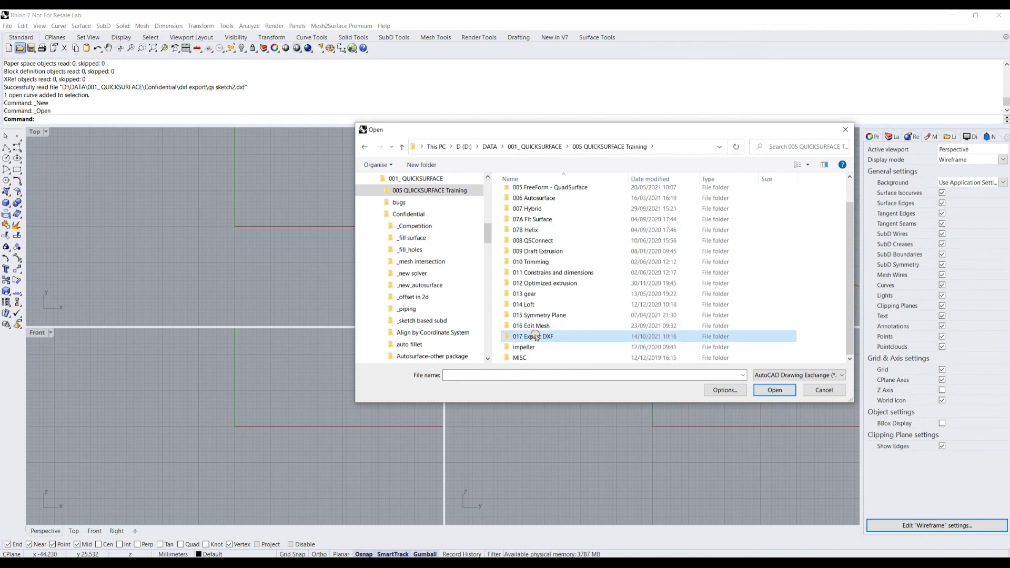
pyautogui.doubleClick(536, 337)
pyautogui.doubleClick(526, 198)
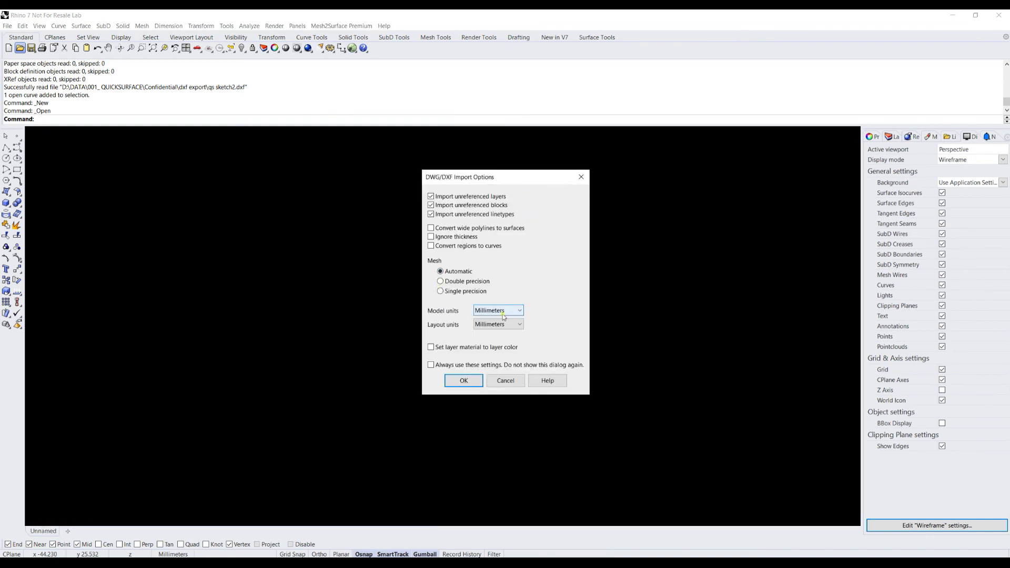
# Step: Keep model units at Millimeters and confirm the DXF import options
pyautogui.click(508, 311)
pyautogui.click(509, 312)
pyautogui.press('Tab')
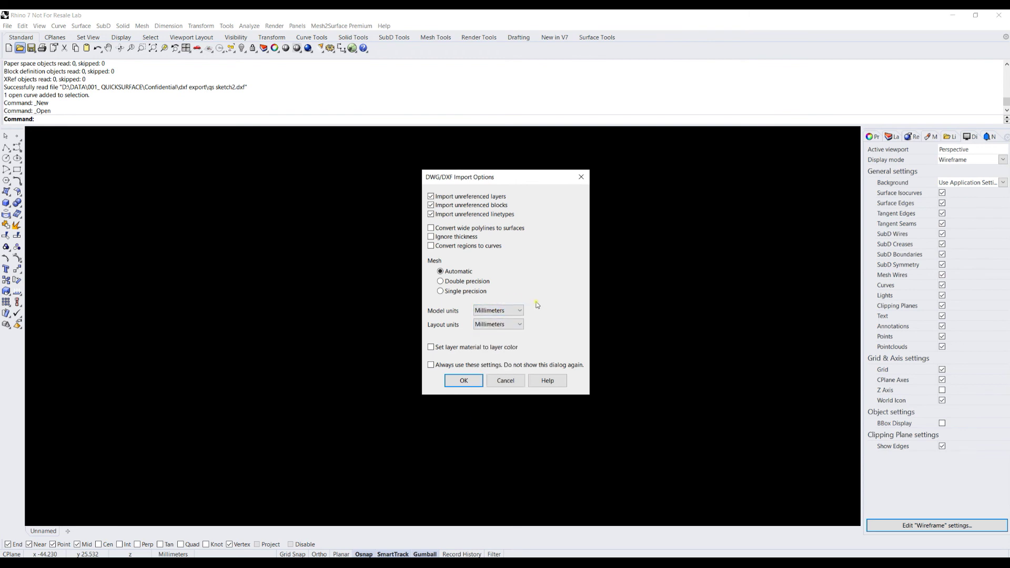
pyautogui.click(464, 380)
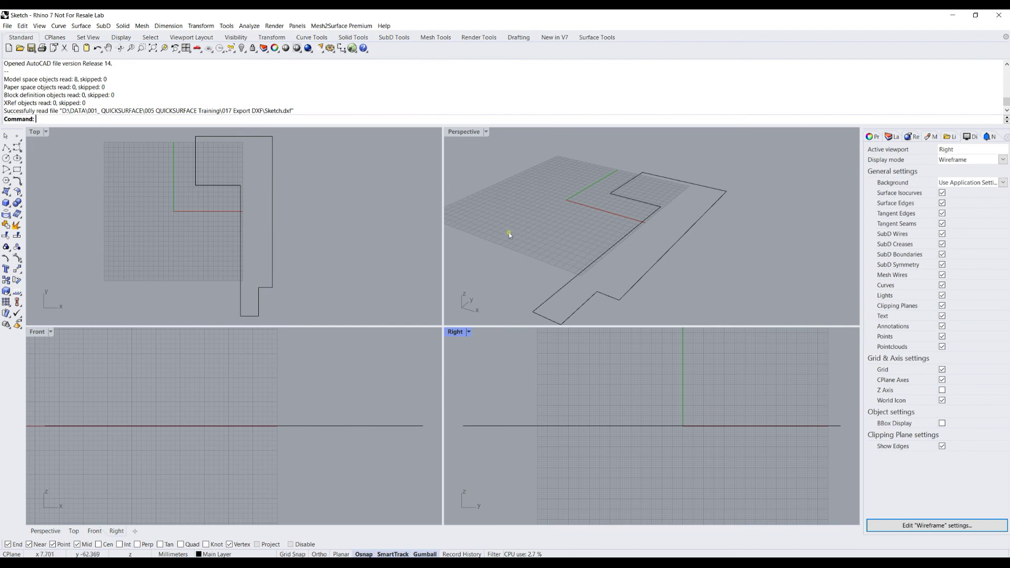